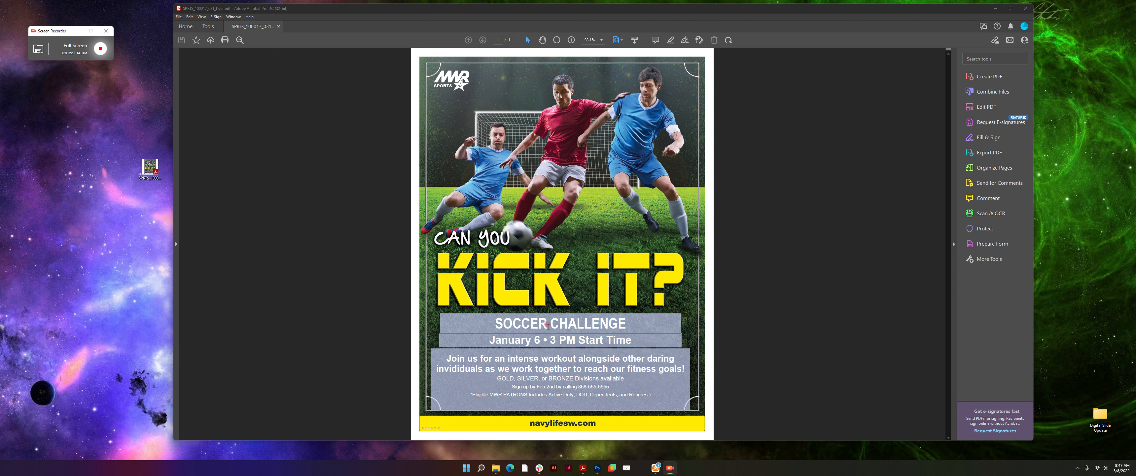
- Show the form field text formatting panel with Ctrl+E and move it slightly lower
click(547, 325)
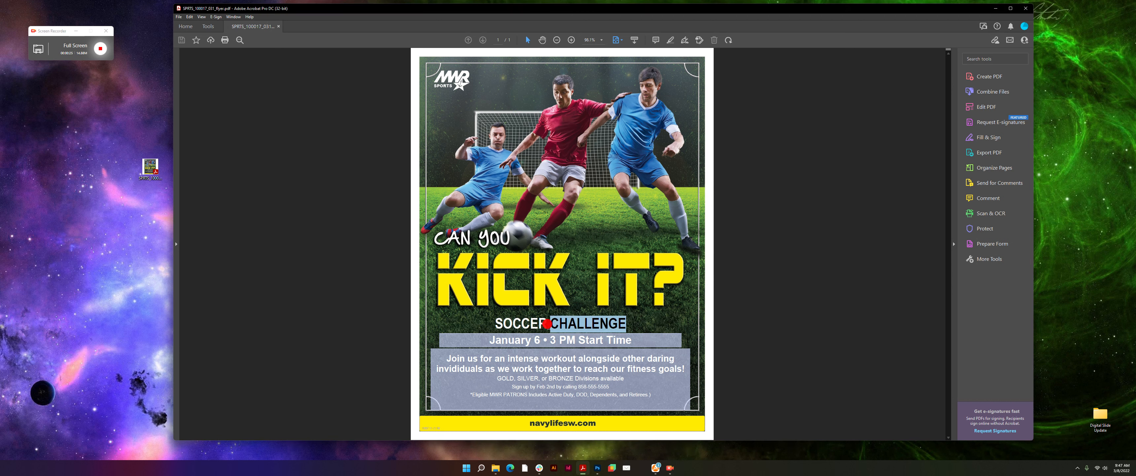
triple_click(533, 322)
click(494, 326)
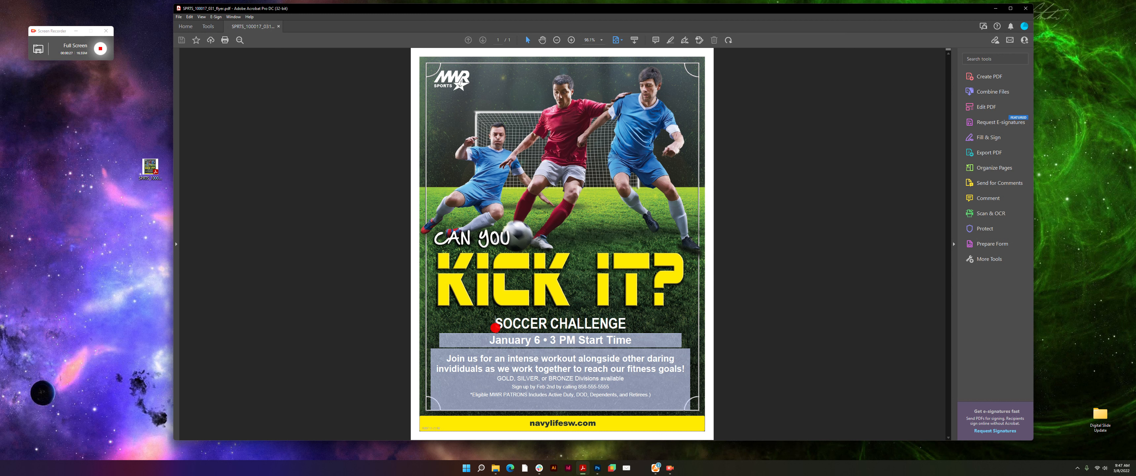
click(524, 371)
click(522, 326)
key(ctrl+e)
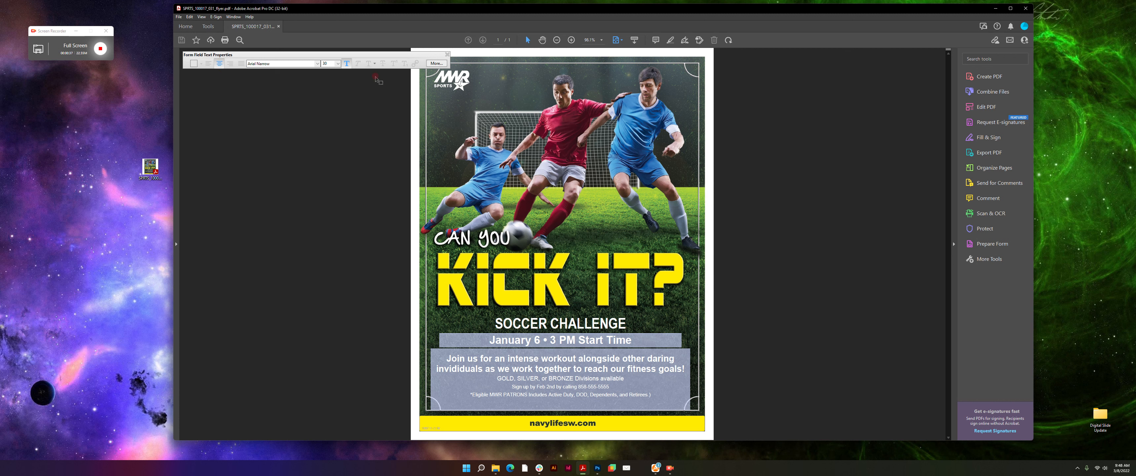
drag(365, 56, 364, 68)
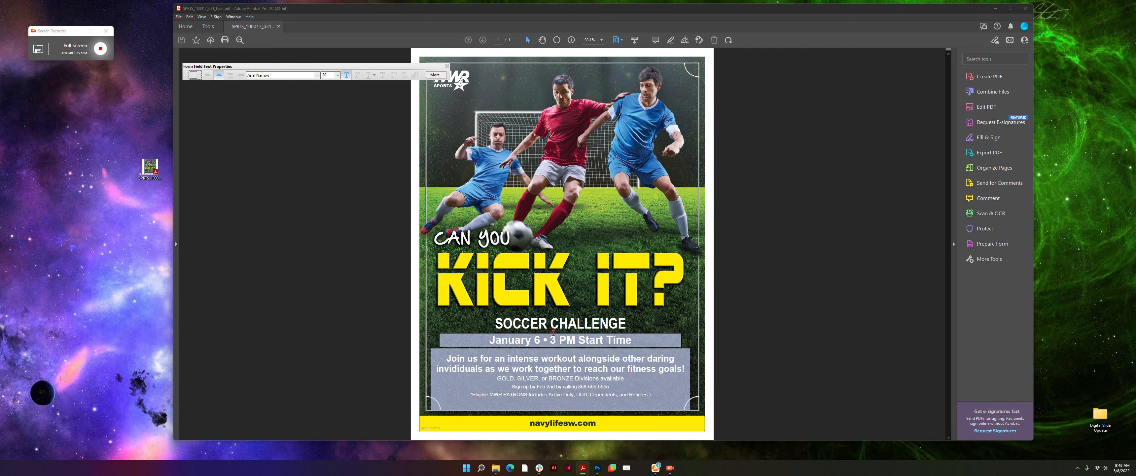
- Overwrite the SOCCER CHALLENGE subtitle field with 'SOCCER LEAGUE'
click(554, 320)
triple_click(553, 319)
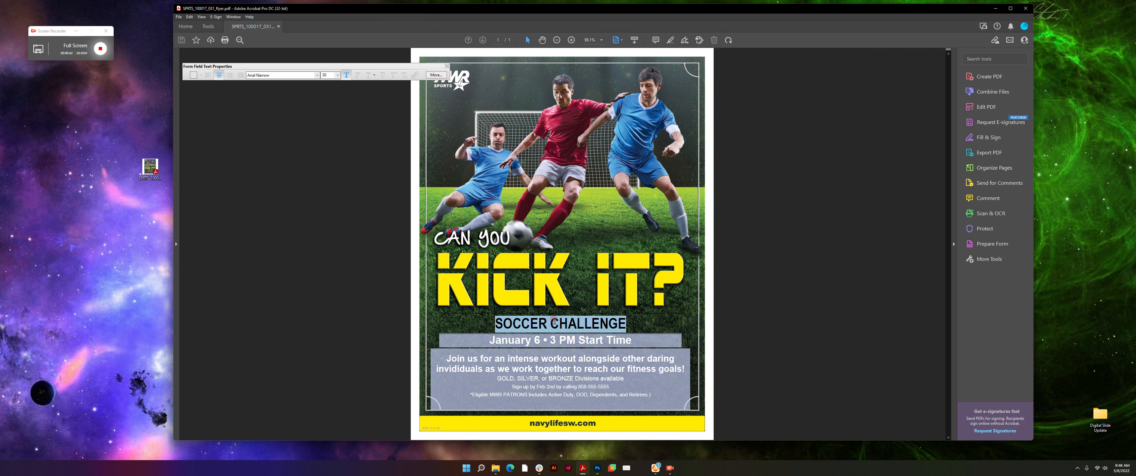
text(SOCCER)
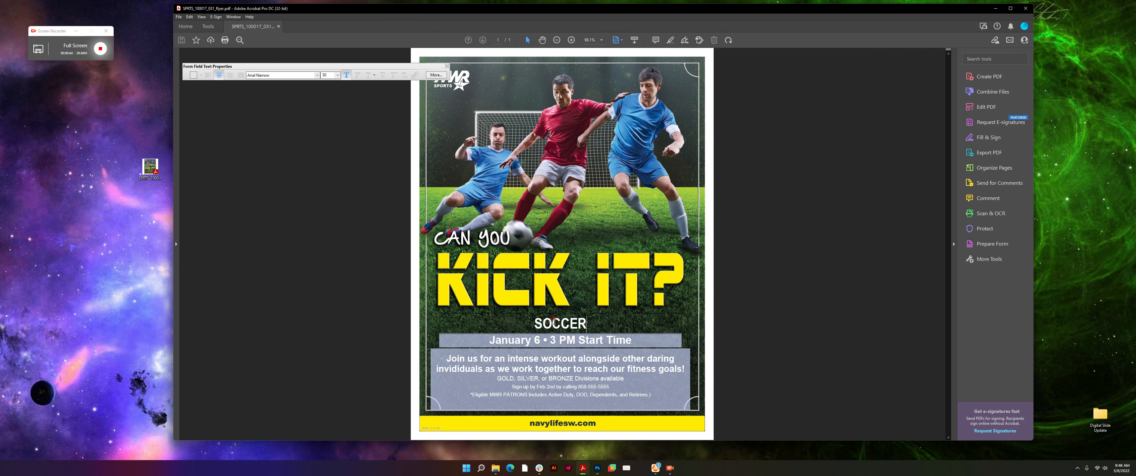
text( LEAGUE)
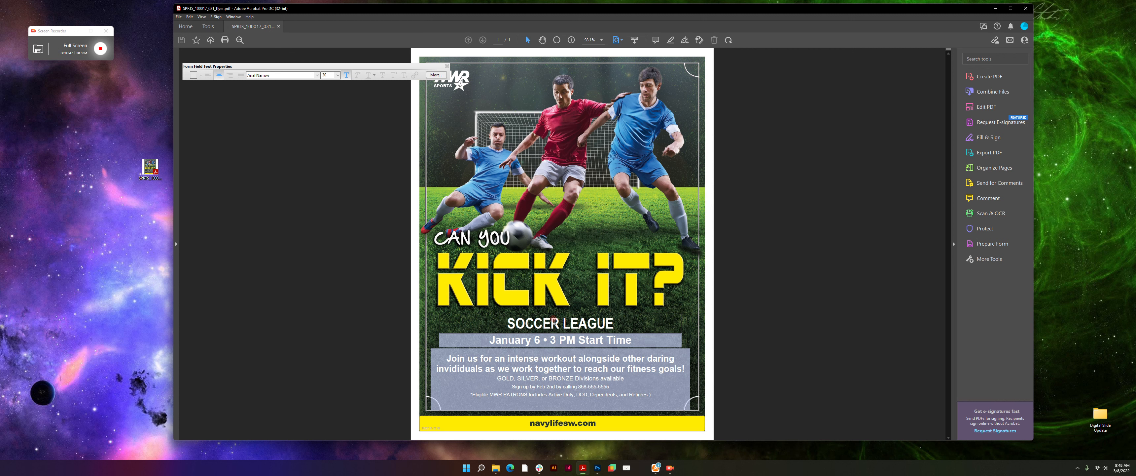
click(553, 341)
- Replace 'January 6 • 3 PM Start Time' with 'March 23 • 2 PM' in the date field
triple_click(553, 341)
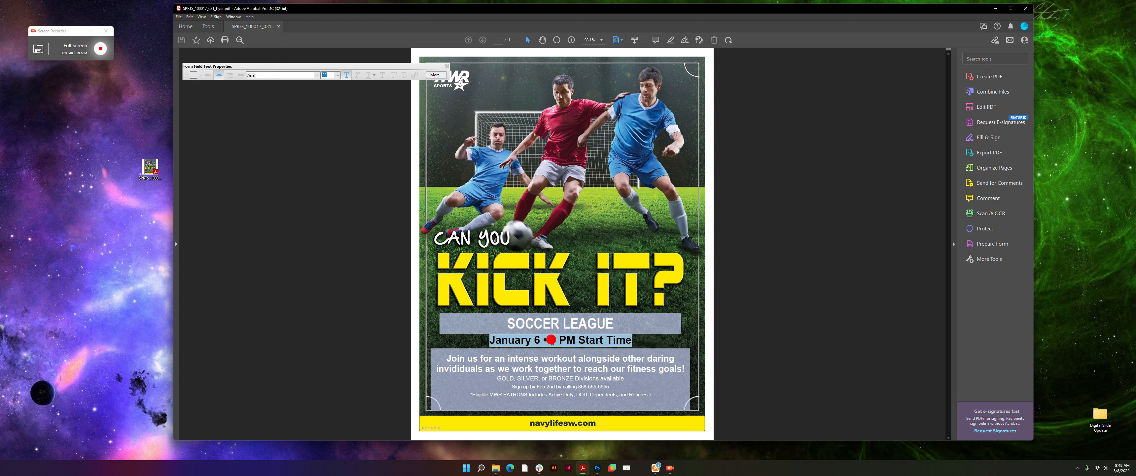
triple_click(499, 337)
text(March 23)
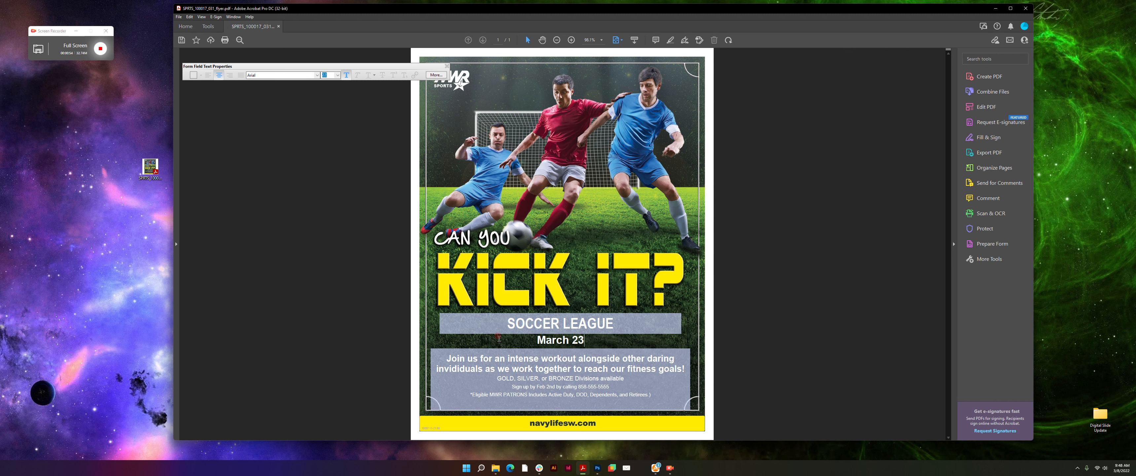
key(alt+space)
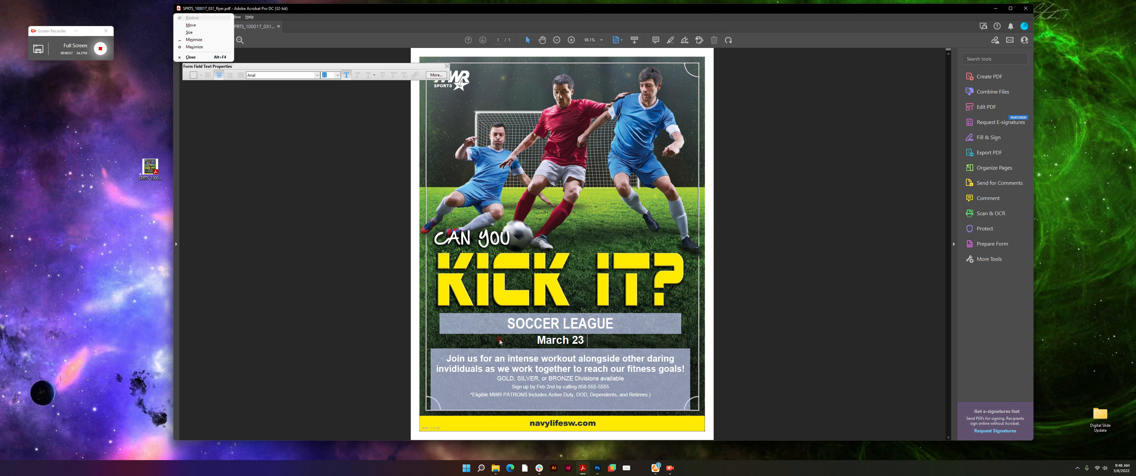
key(Escape)
text(• 2 PM)
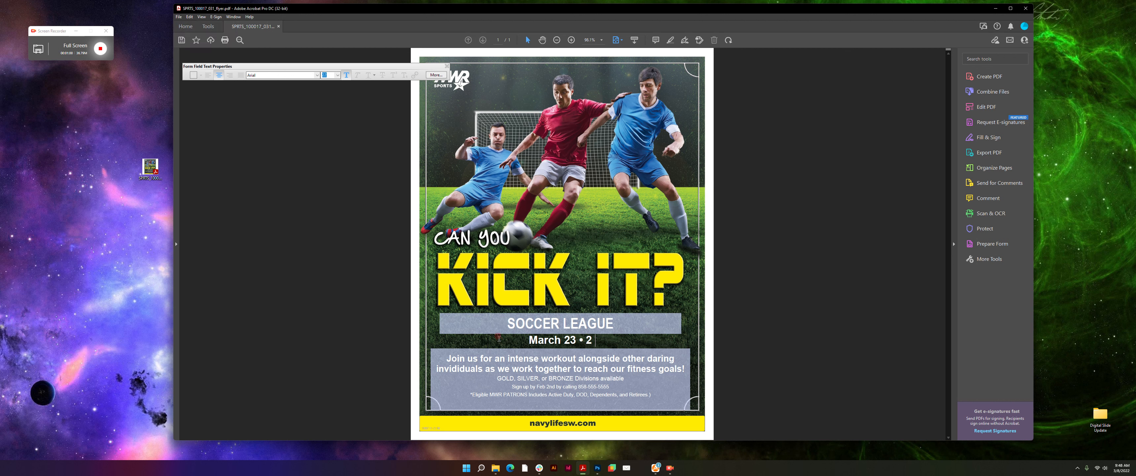
click(513, 359)
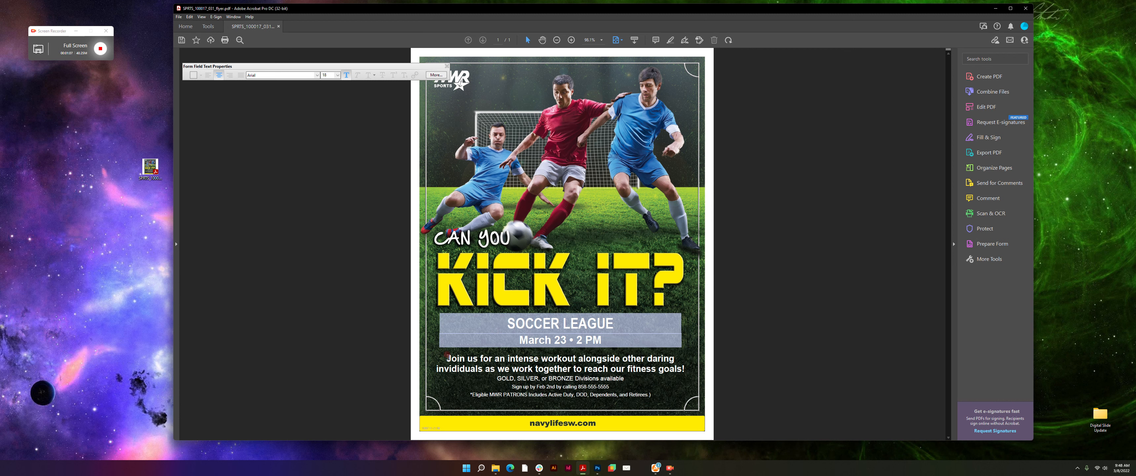
drag(447, 355, 685, 369)
click(582, 378)
click(598, 382)
click(667, 274)
click(658, 252)
click(531, 293)
click(557, 348)
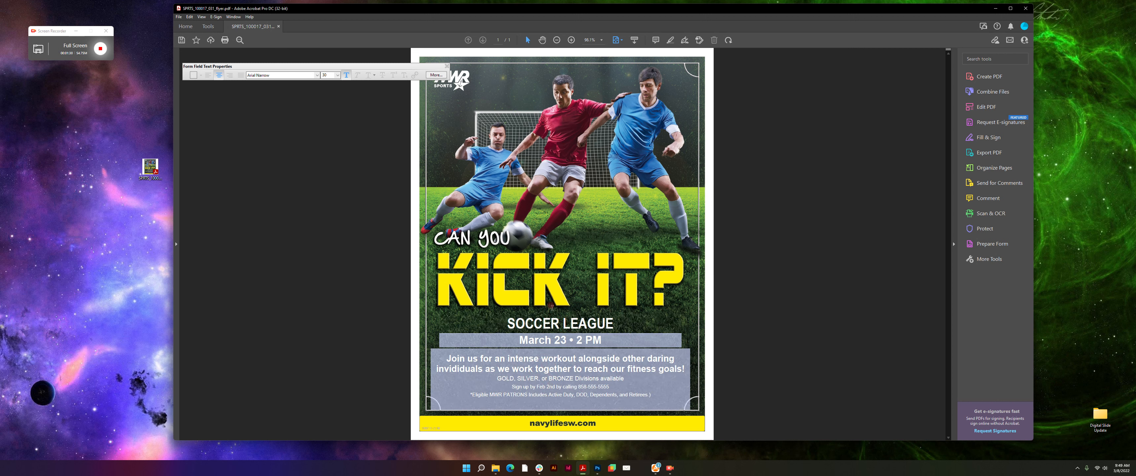
click(559, 268)
click(470, 281)
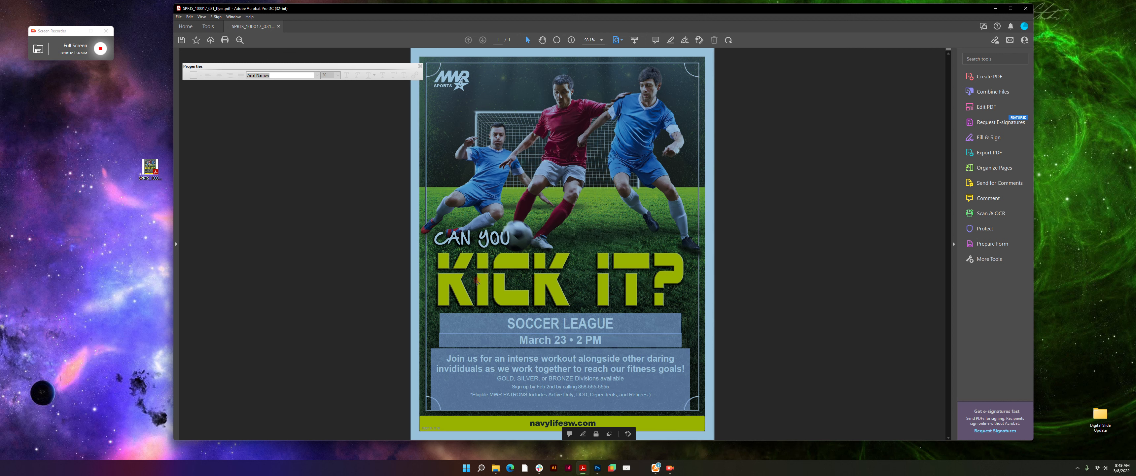
click(608, 312)
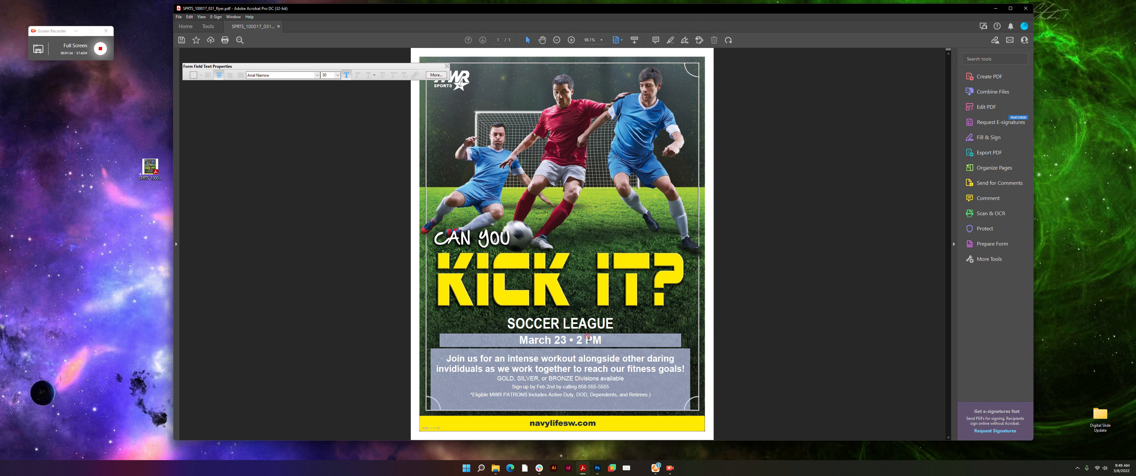
click(576, 340)
click(540, 360)
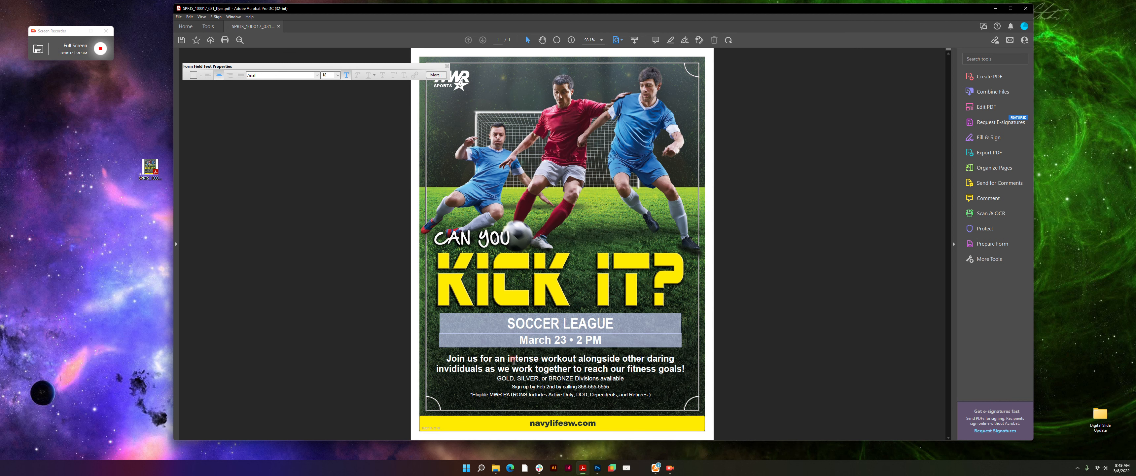
- Undo an accidental 's' that replaced all the body text
triple_click(514, 360)
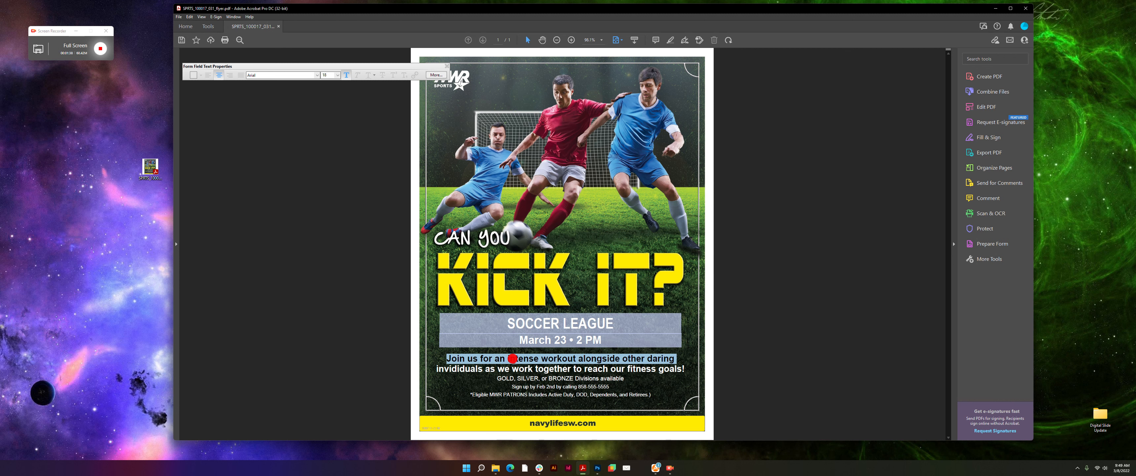
key(ctrl+a)
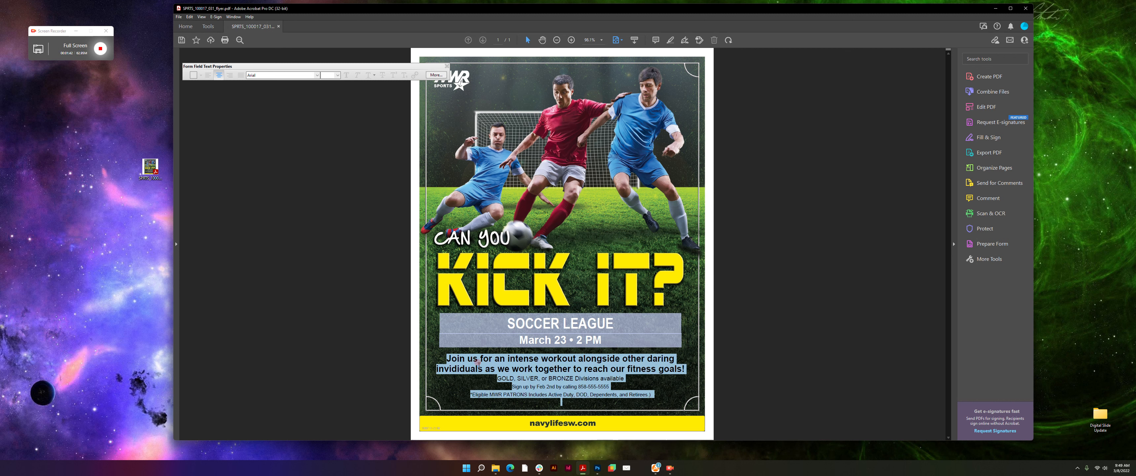
text(s)
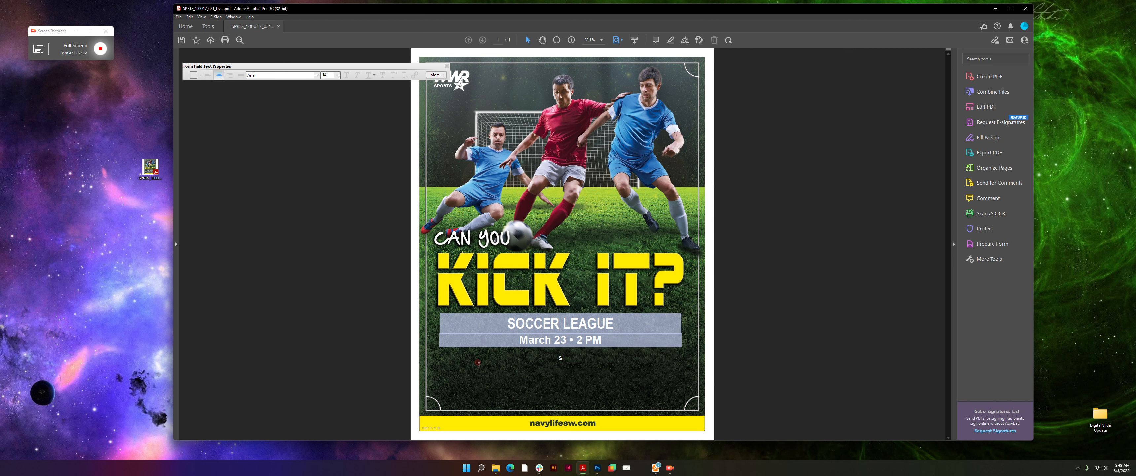
key(ctrl+z)
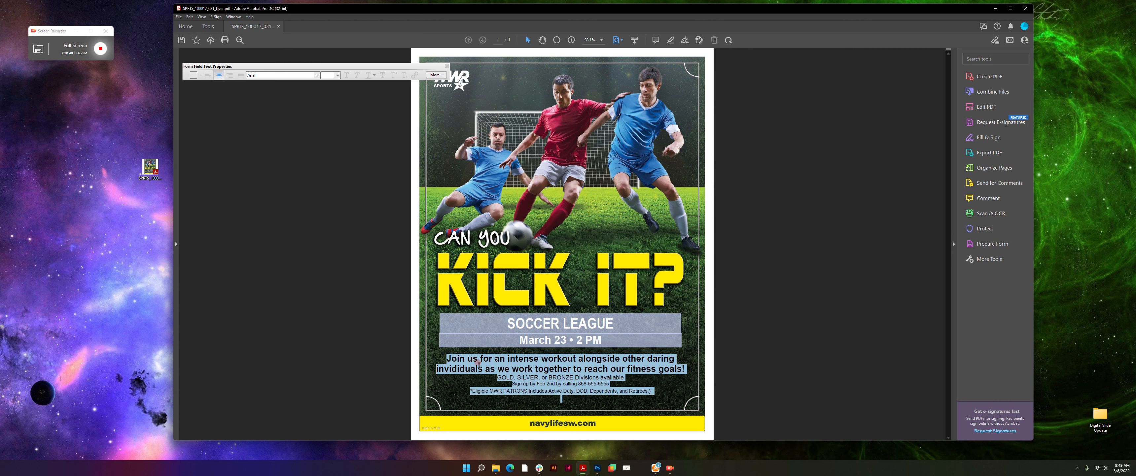
click(580, 378)
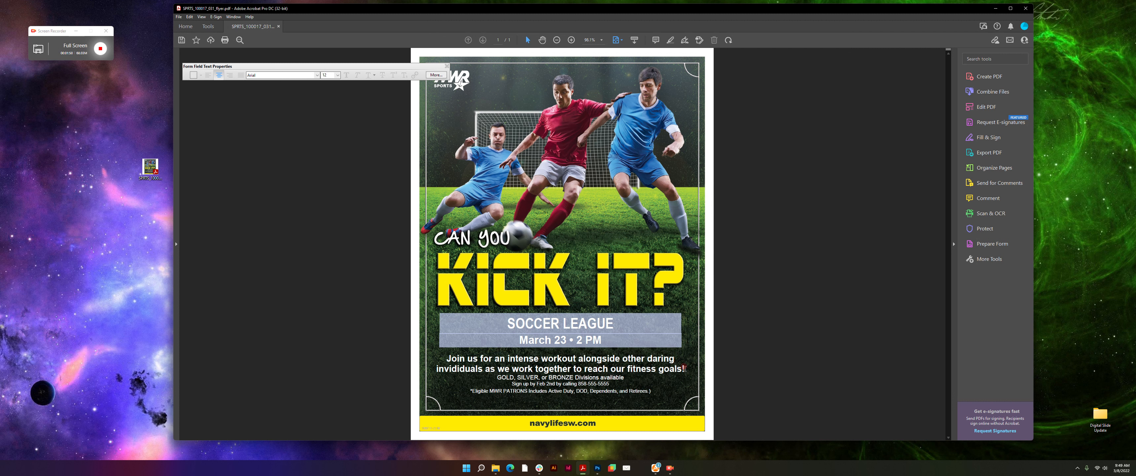
- Undo the 'Jodnasdgnasdg' overwrite of the first two lines, then select the GOLD, SILVER, or BRONZE line
drag(684, 368, 445, 355)
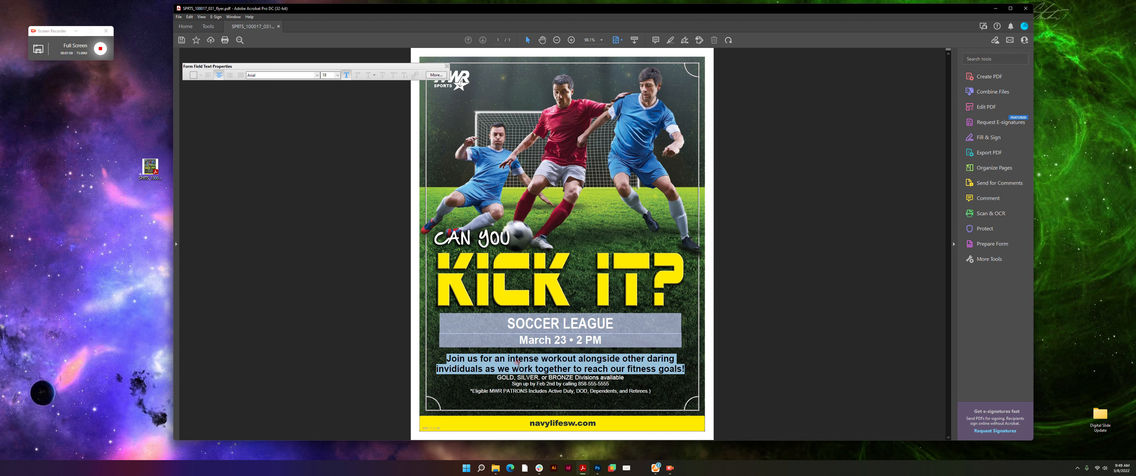
text(Jodnasdgnasdg)
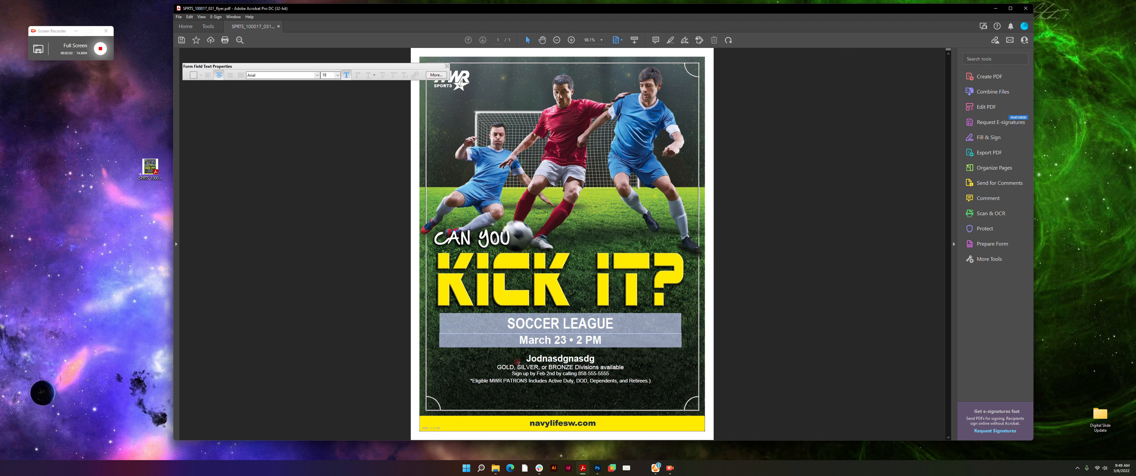
key(ctrl+z)
click(605, 369)
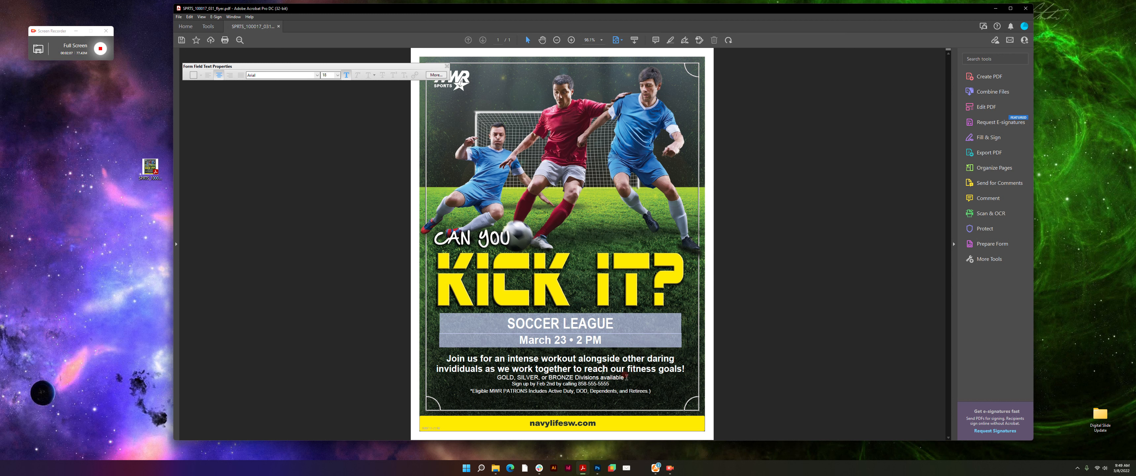
drag(623, 378, 497, 377)
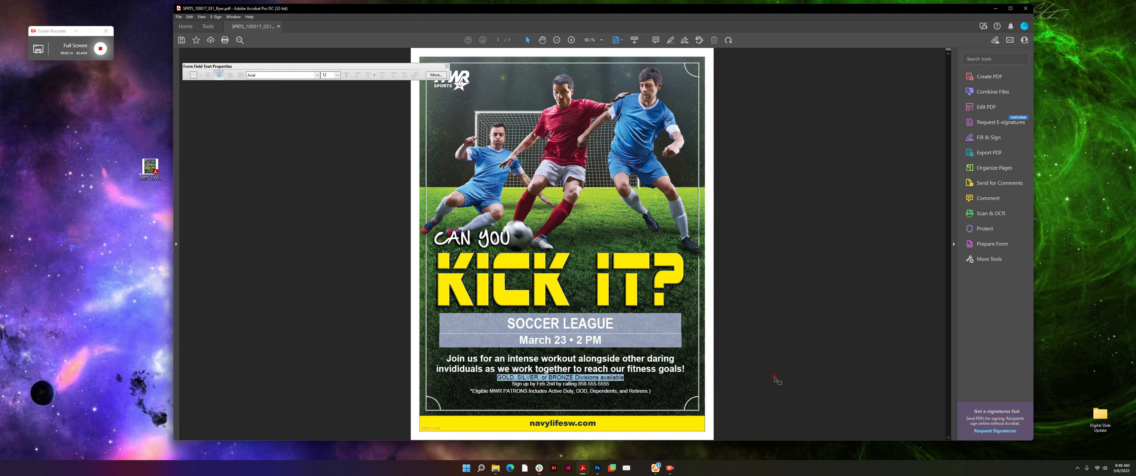
double_click(610, 383)
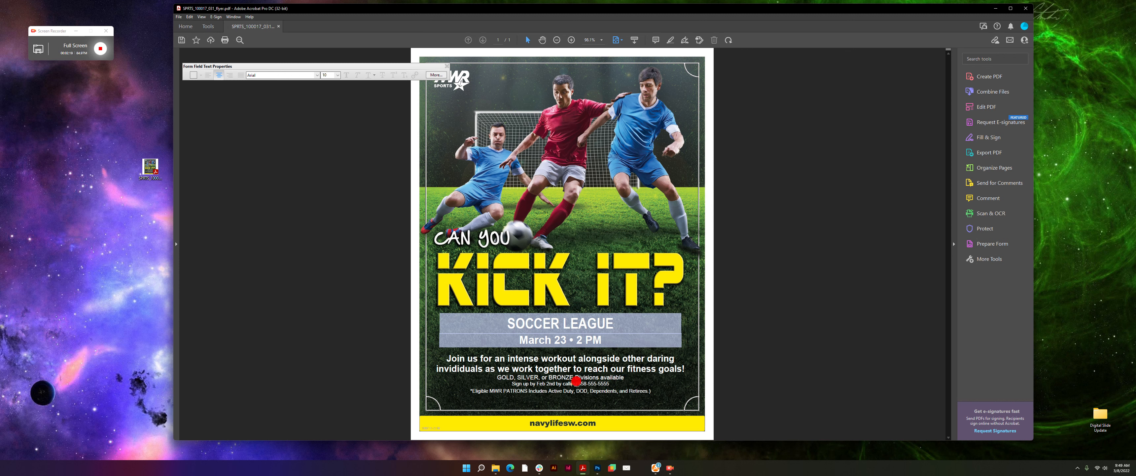
click(532, 392)
triple_click(485, 391)
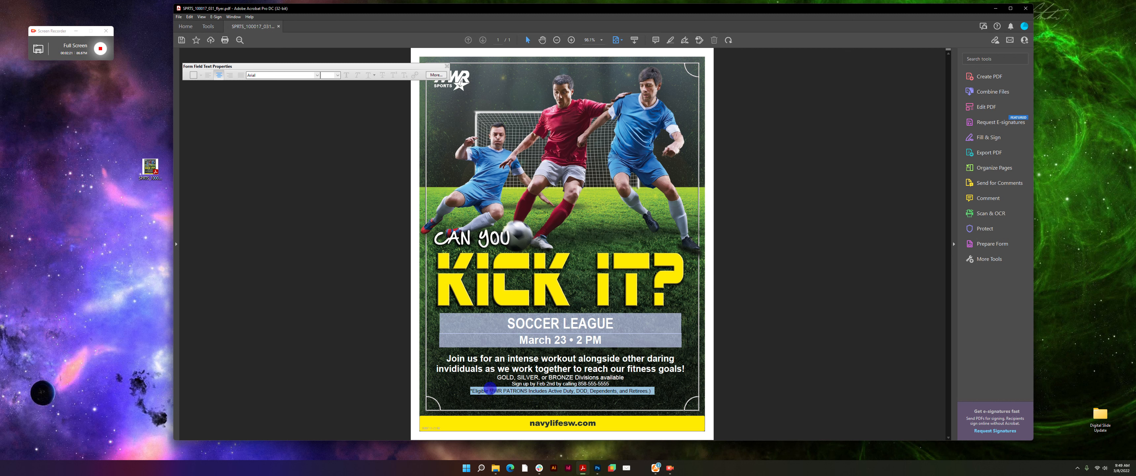
click(514, 380)
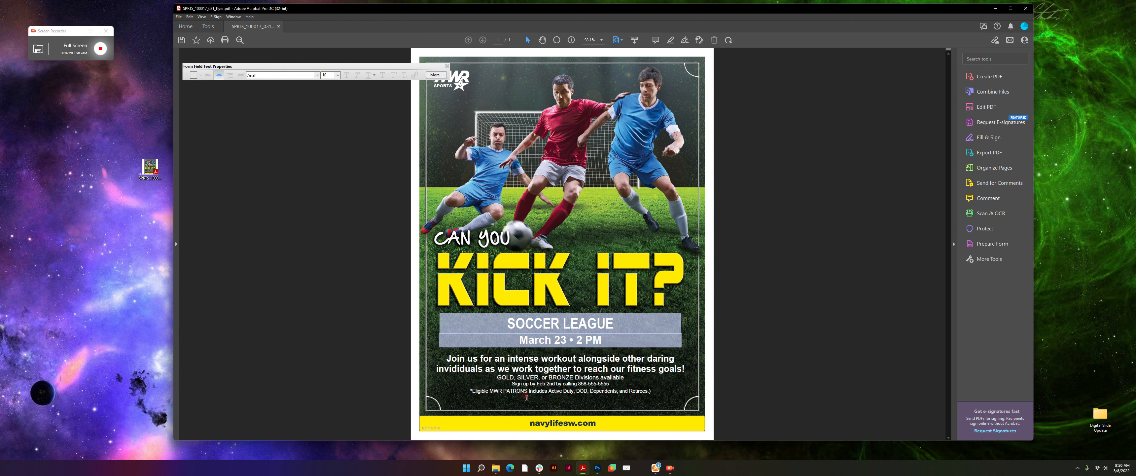
drag(495, 375, 635, 377)
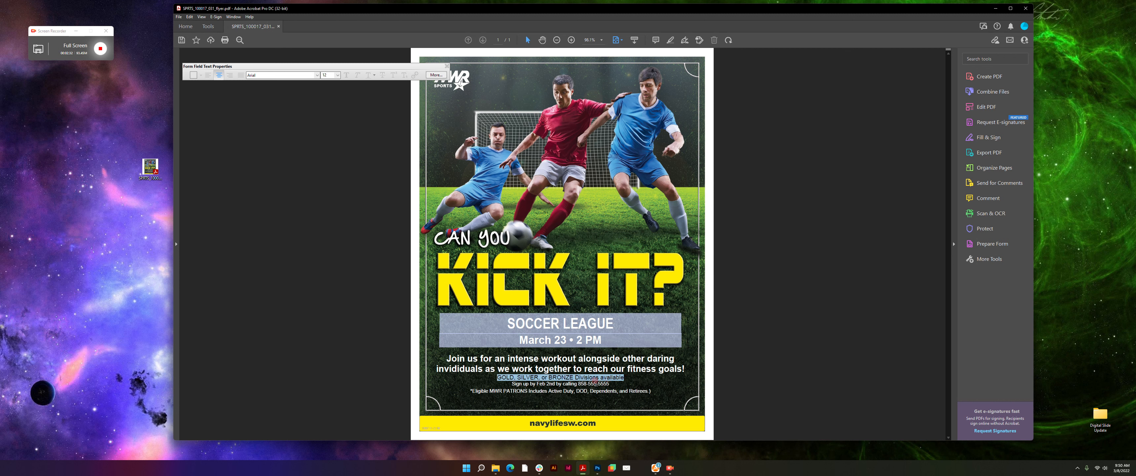
click(545, 376)
click(625, 377)
key(Return)
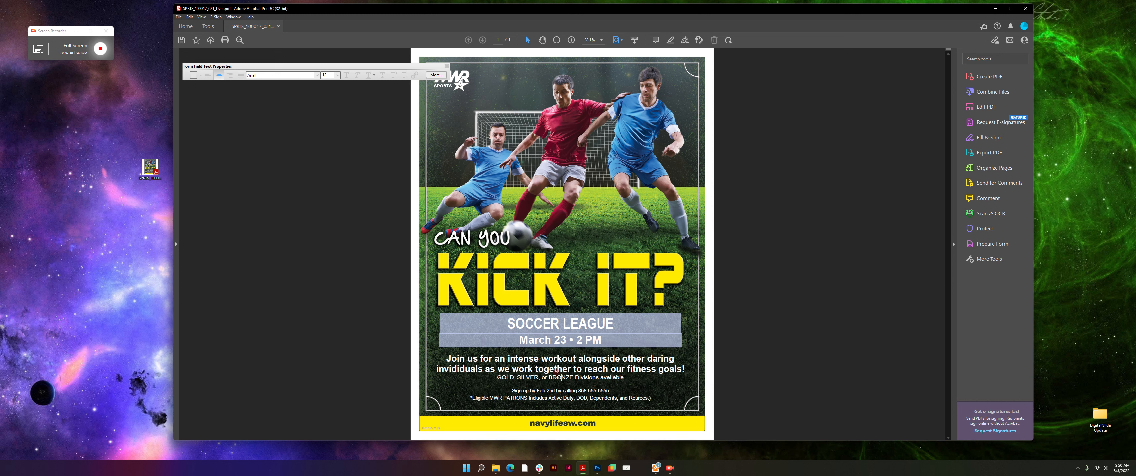
click(497, 377)
drag(511, 390, 611, 387)
click(613, 388)
click(583, 383)
key(Down)
key(Down)
key(Down)
key(Delete)
drag(498, 377, 635, 373)
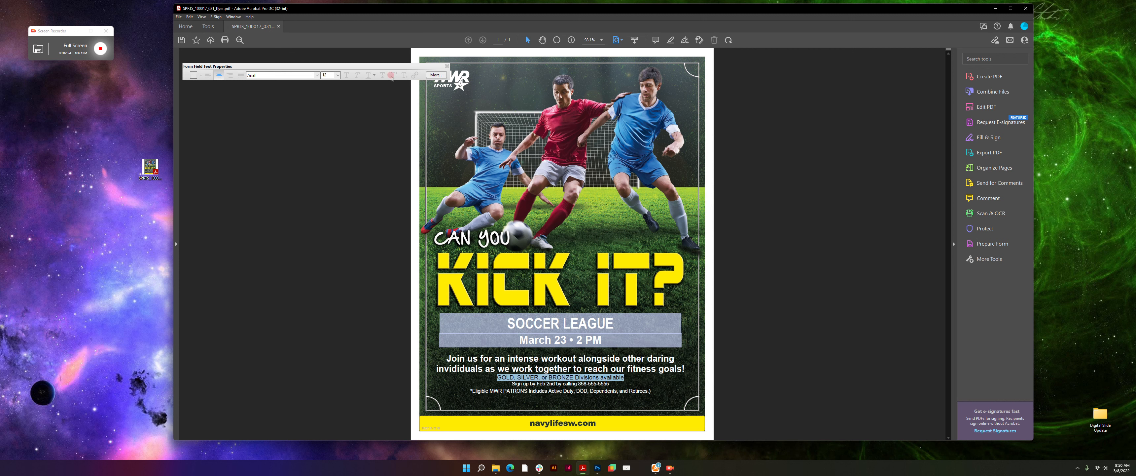
click(429, 65)
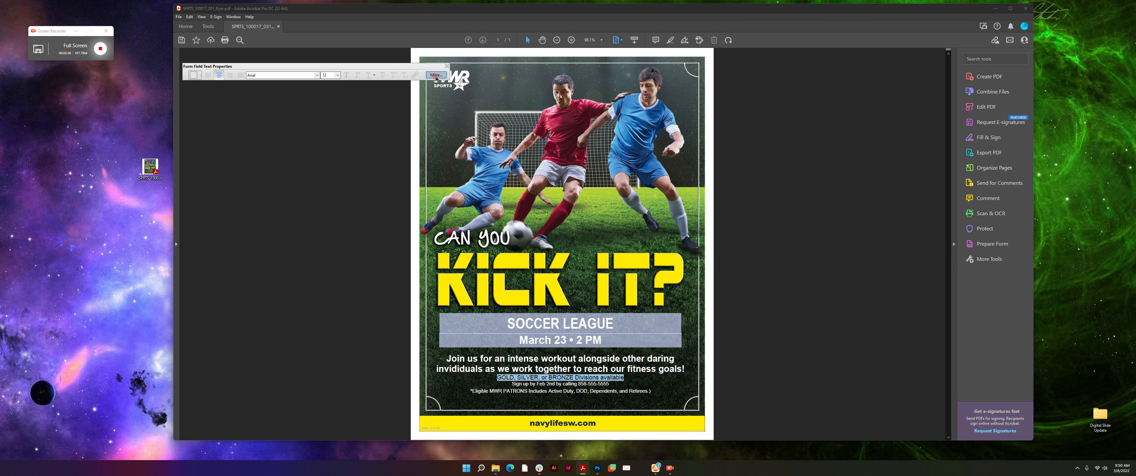
- Set 6 points of paragraph spacing above the divisions line
click(436, 75)
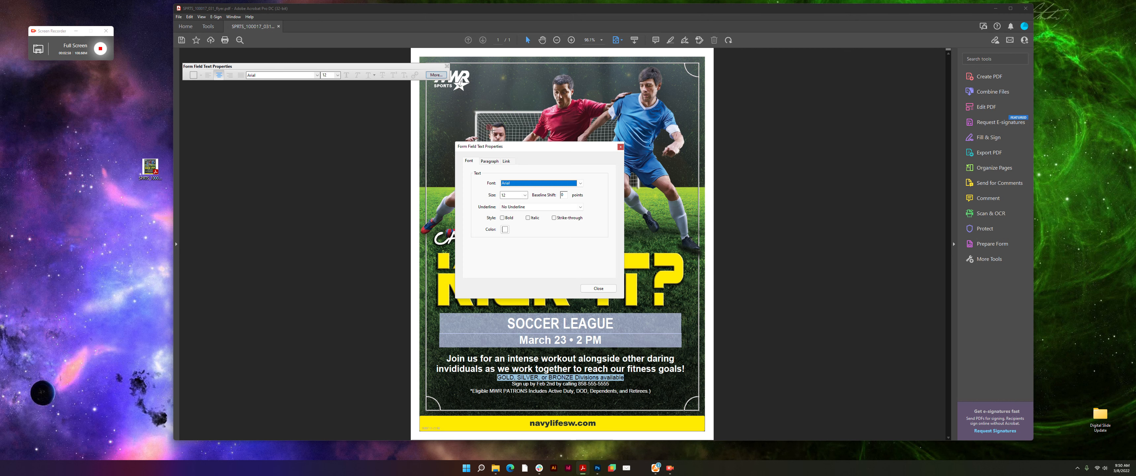
click(490, 161)
click(498, 208)
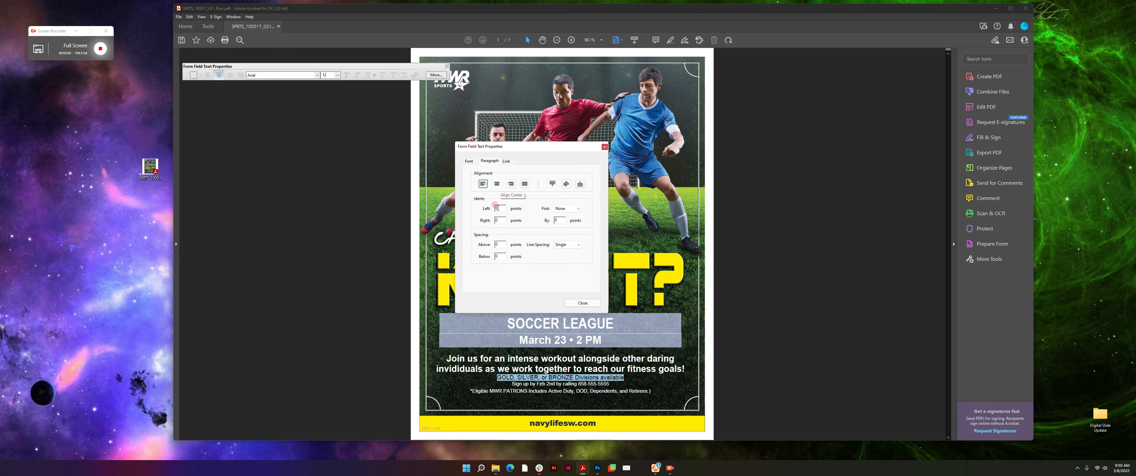
click(500, 244)
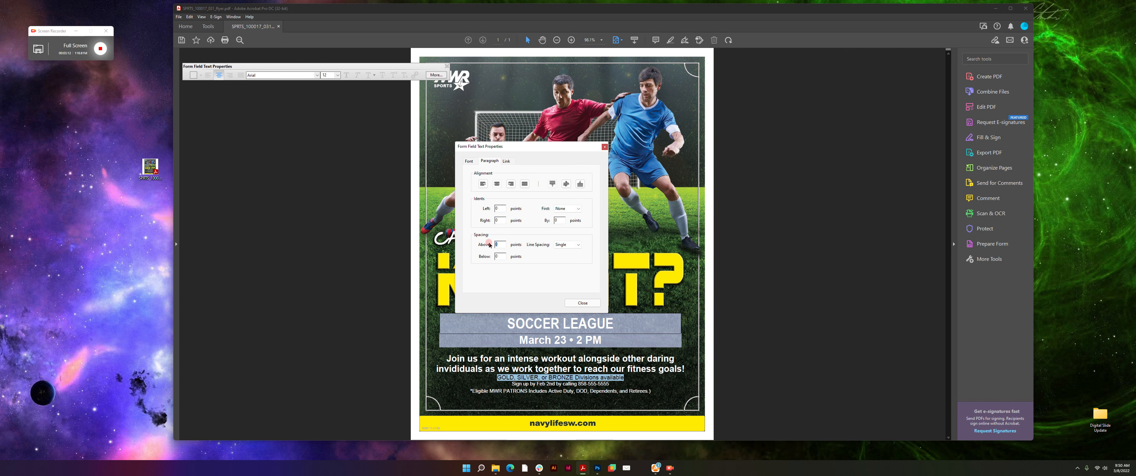
text(4)
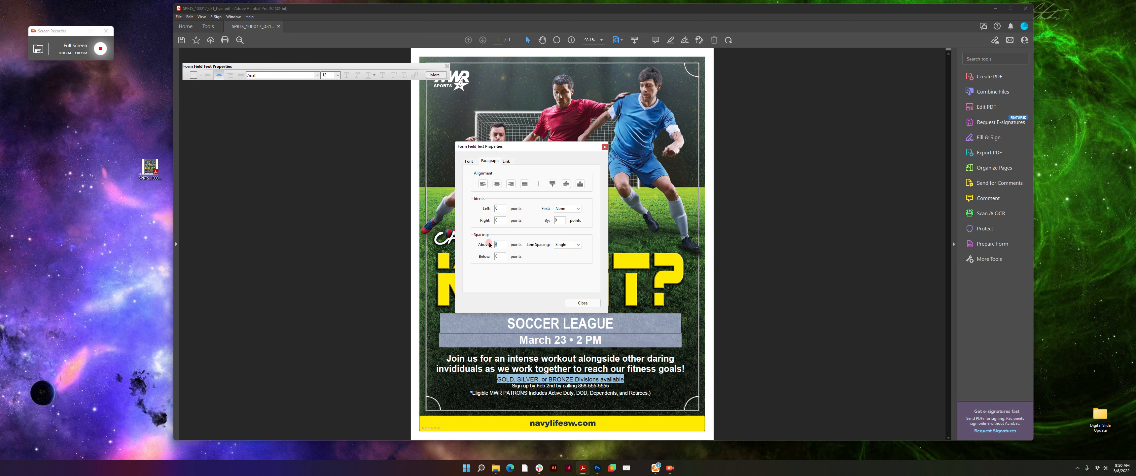
key(Up)
key(Up)
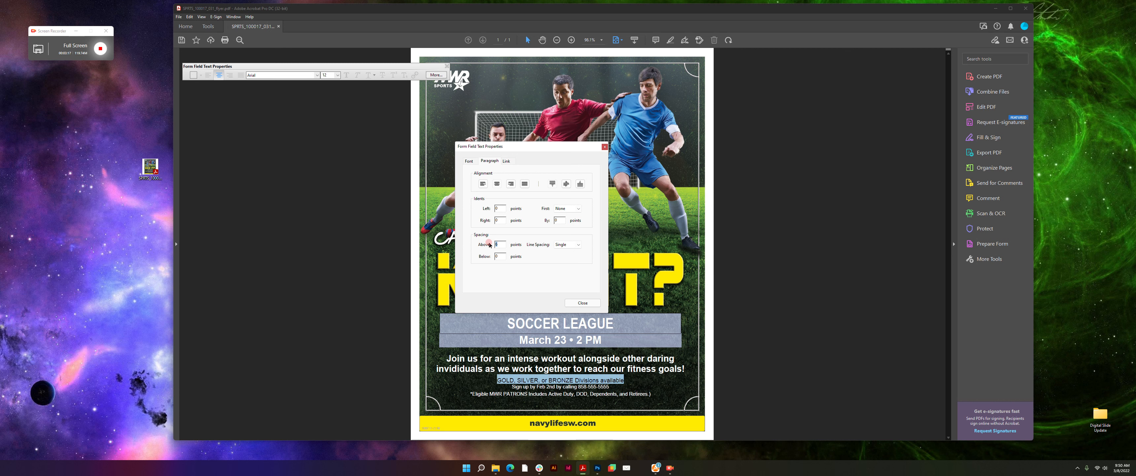
- Set 3 points of spacing above the sign-up line
click(516, 384)
drag(516, 383, 609, 387)
click(501, 245)
text(4)
click(484, 244)
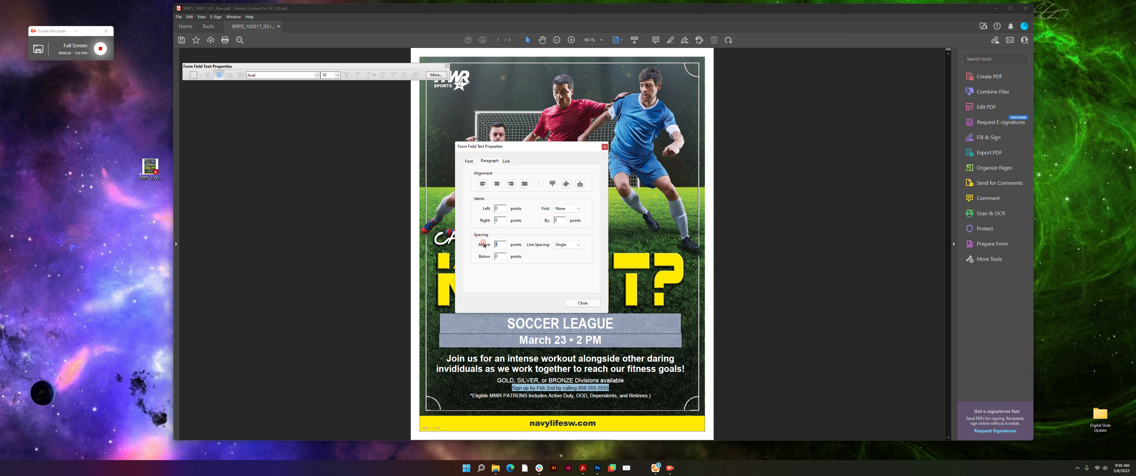
key(Up)
key(Up)
key(Down)
key(Down)
key(Down)
key(Down)
key(Up)
- Set 3 points of spacing above the eligibility line and close the properties dialog
click(527, 394)
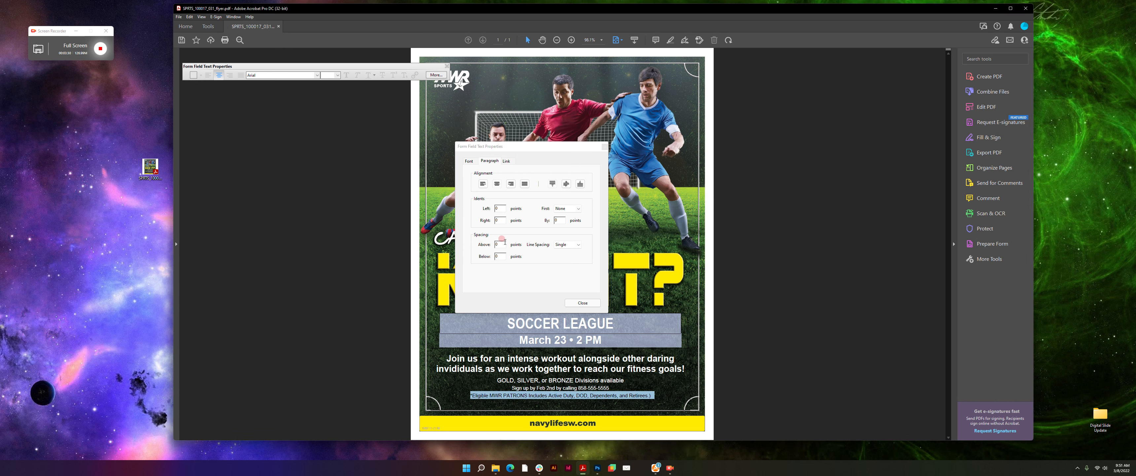
click(471, 242)
key(Up)
key(Up)
key(Up)
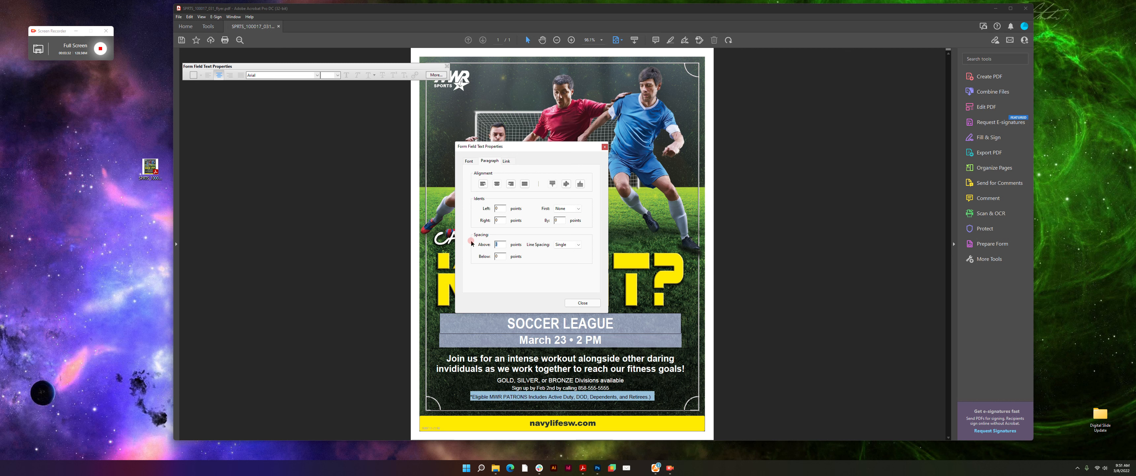
click(586, 303)
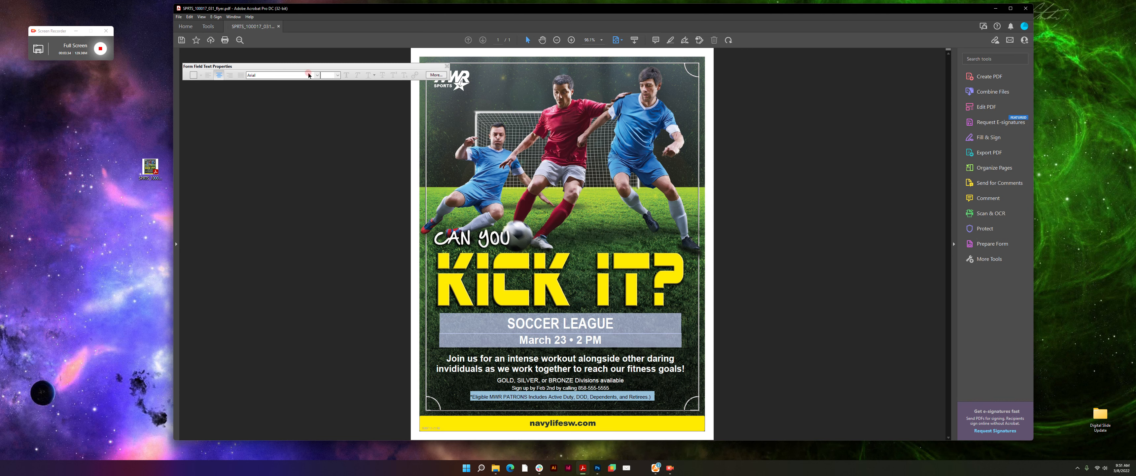
- Exit text editing, select the Join us body field, then deselect it
key(Escape)
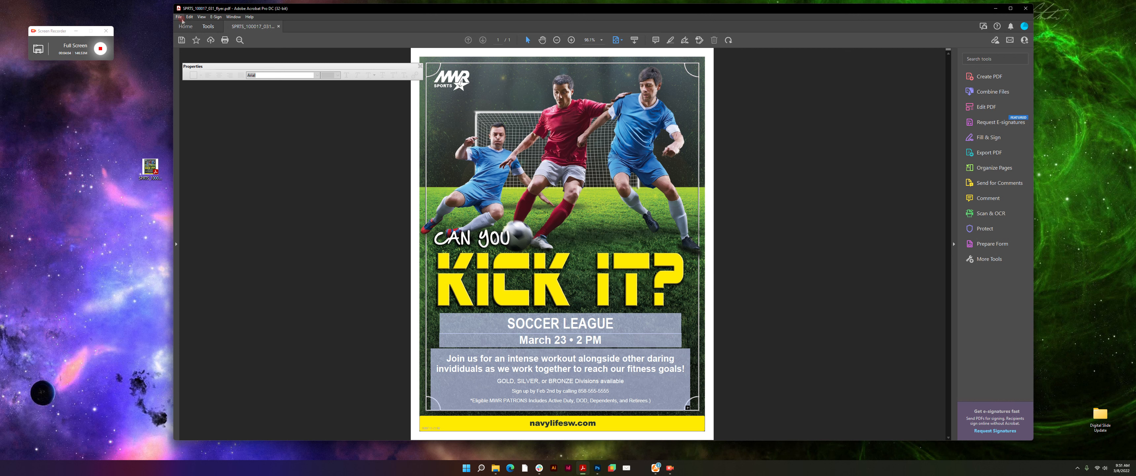
click(524, 368)
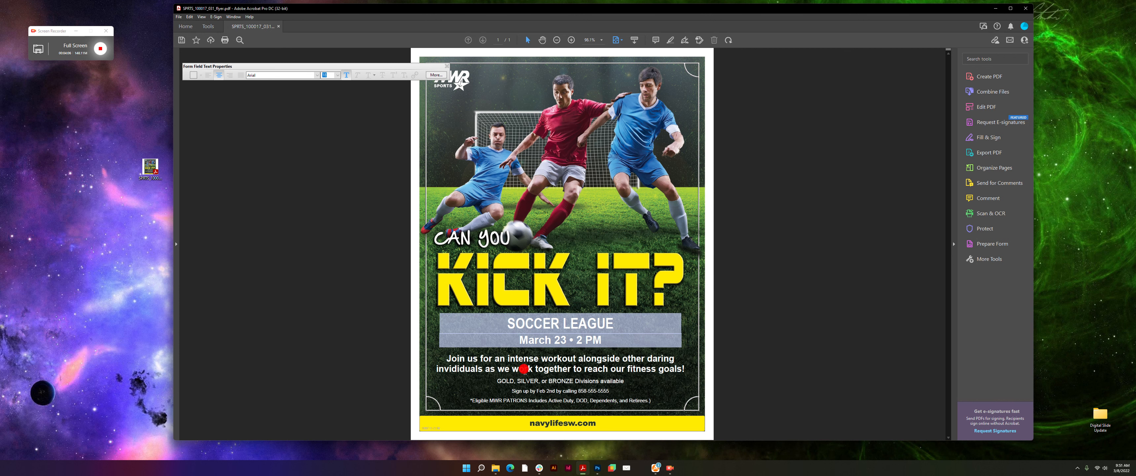
click(343, 331)
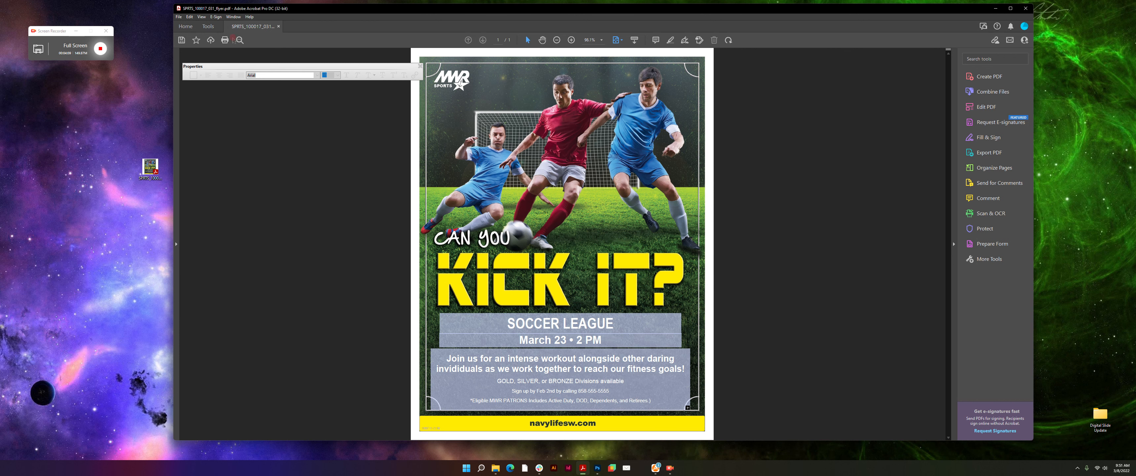